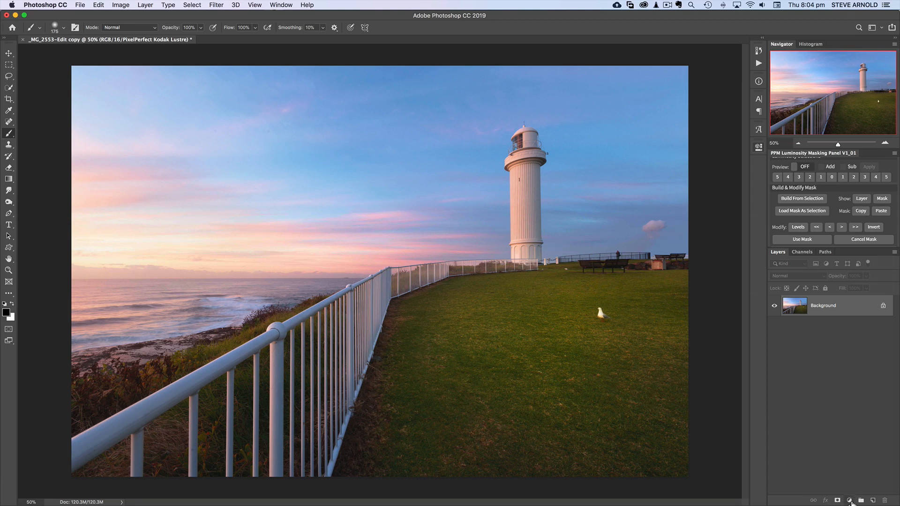
Step: Add a Curves adjustment layer and bend the RGB curve into a gentle S-curve
click(850, 501)
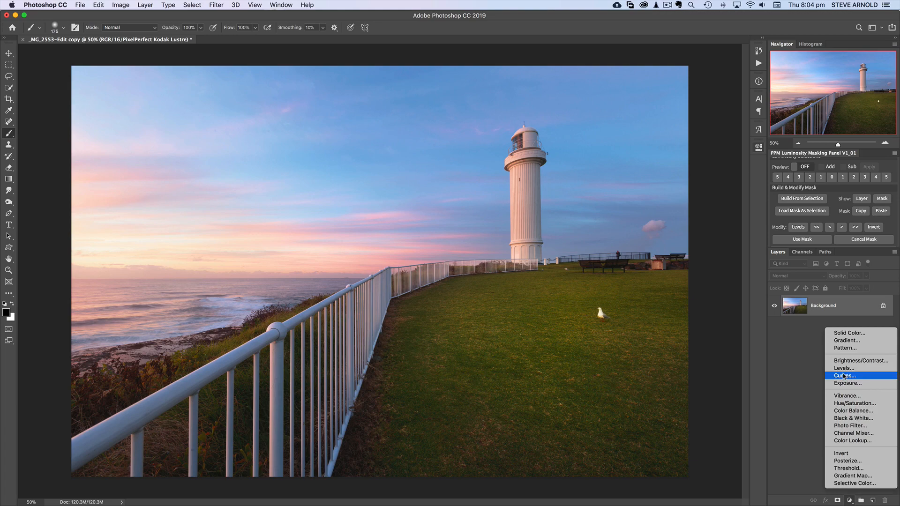
click(874, 378)
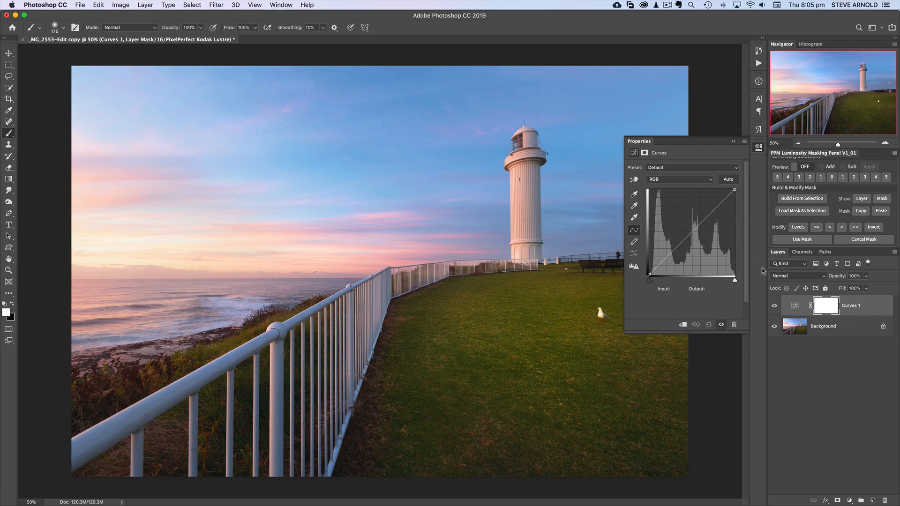
click(694, 229)
drag(694, 229, 695, 229)
drag(718, 206, 719, 201)
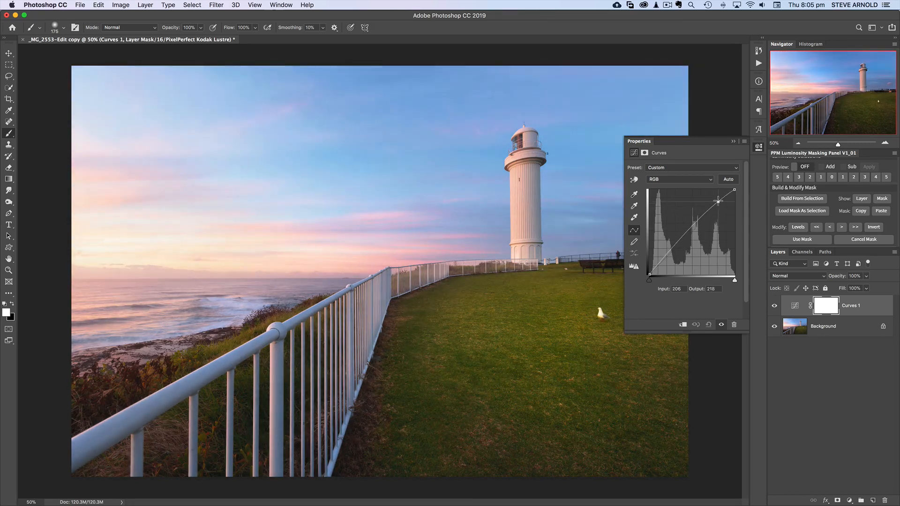
drag(675, 250, 676, 249)
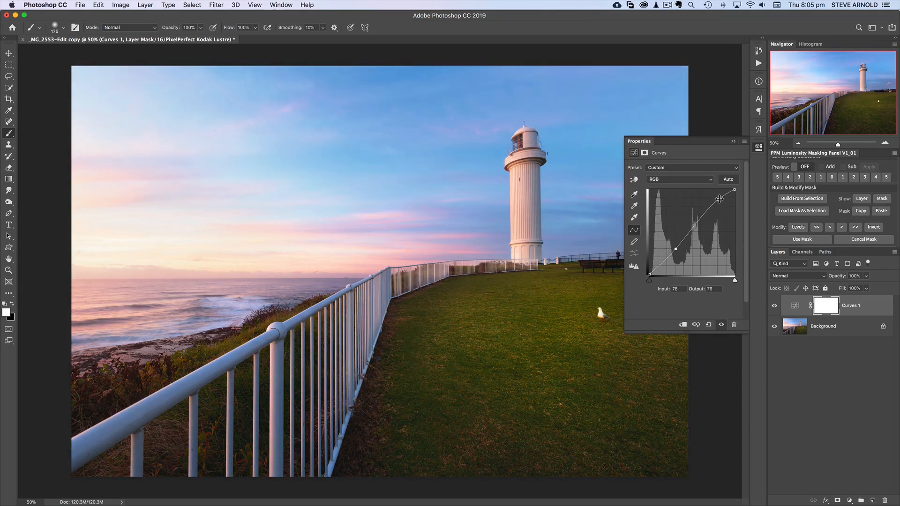
drag(719, 199, 715, 198)
drag(675, 249, 676, 251)
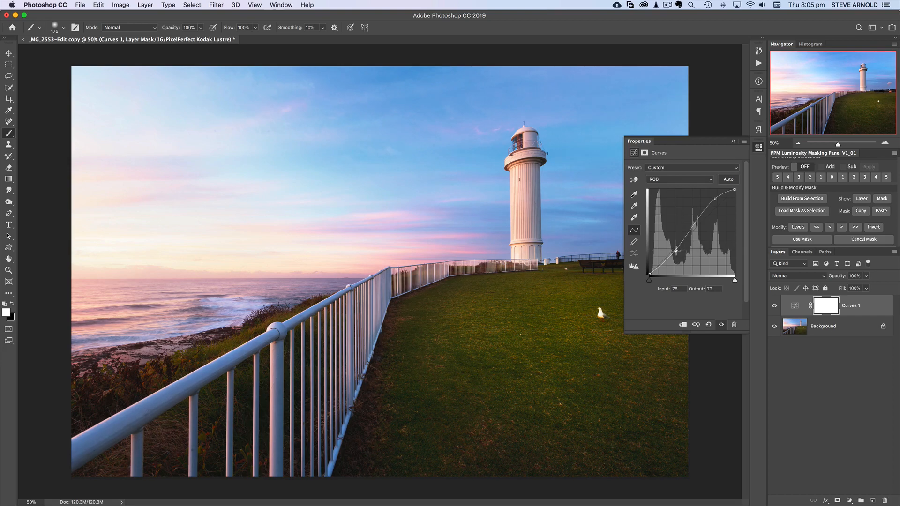
Step: Toggle the Curves layer's visibility to compare, then delete the Curves layer
click(774, 306)
click(775, 307)
drag(829, 306, 885, 500)
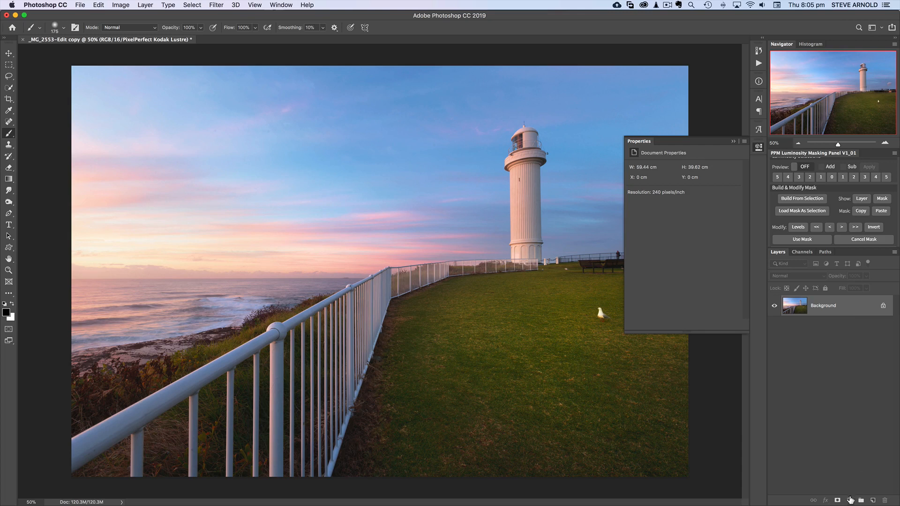
Step: Add a new Curves adjustment layer and select its on-image adjustment tool
click(850, 500)
click(861, 375)
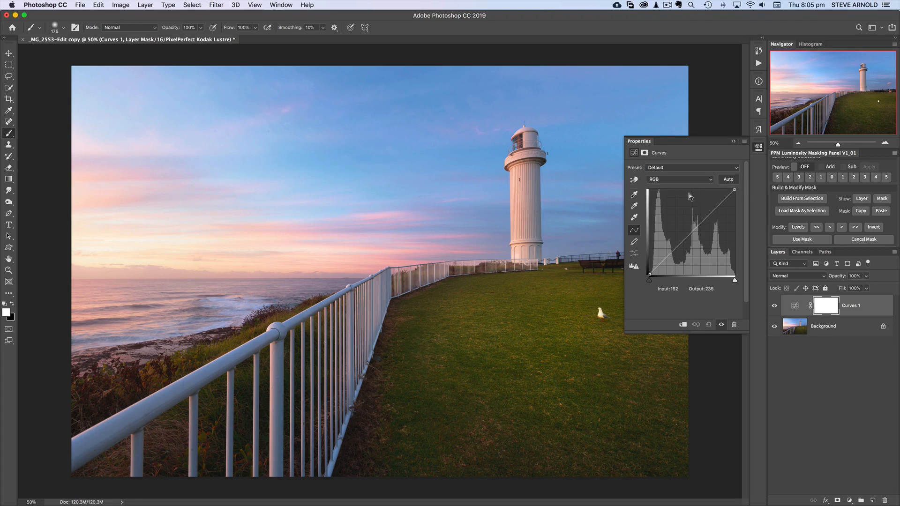
click(635, 180)
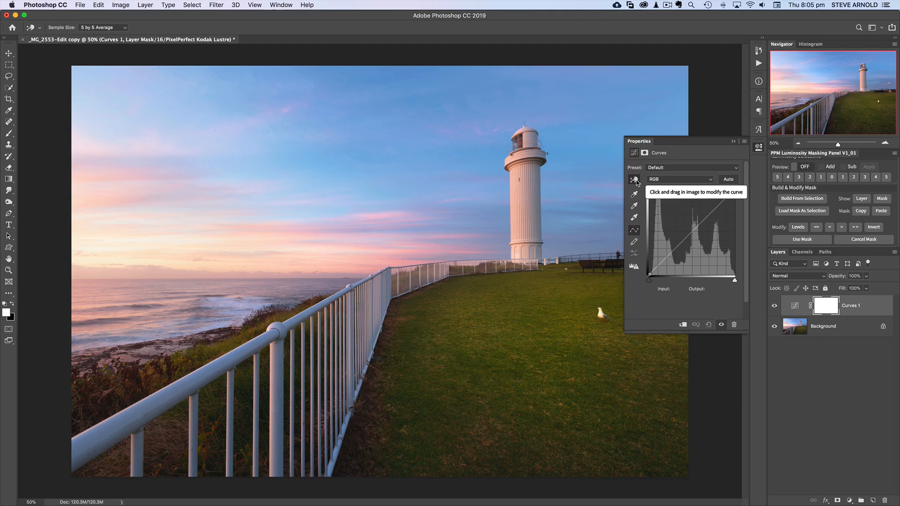
click(636, 181)
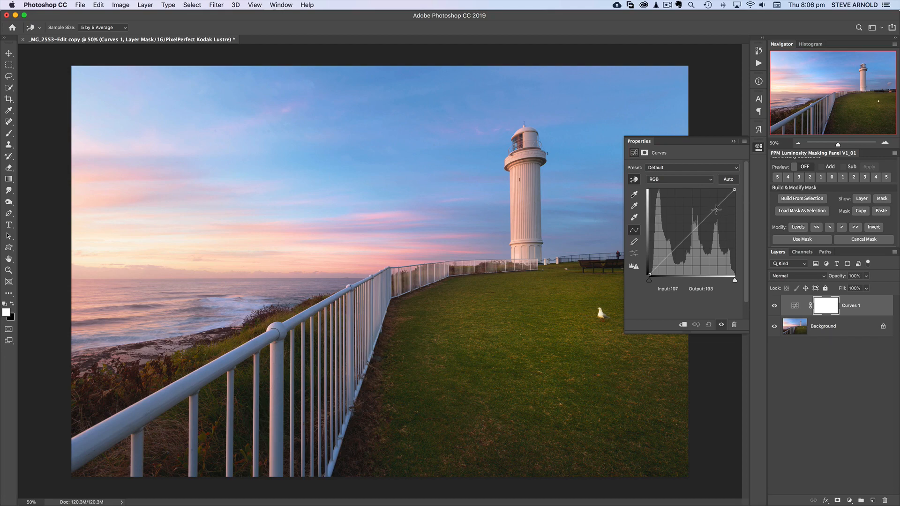
Step: Brighten the sky and darken the grass with the on-image tool, then reset the curve to default
click(131, 174)
drag(131, 174, 132, 165)
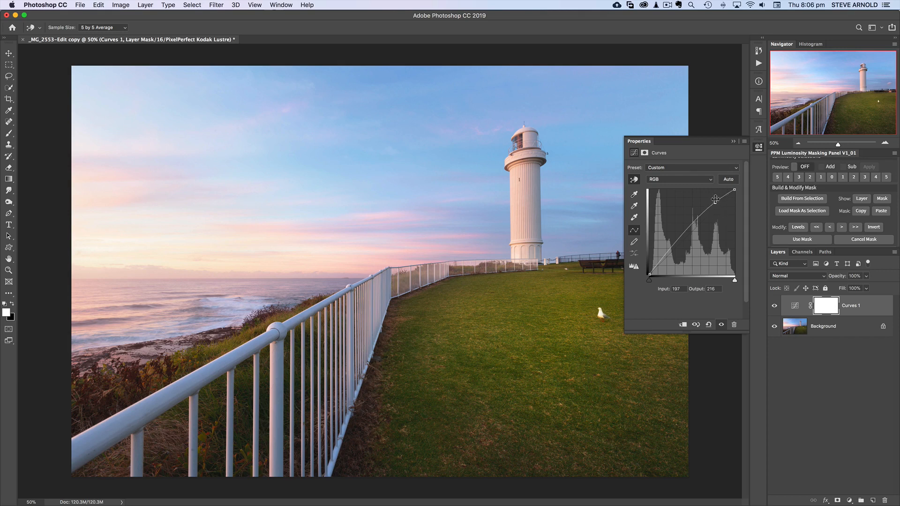
drag(716, 203, 717, 200)
click(444, 325)
drag(444, 324, 443, 332)
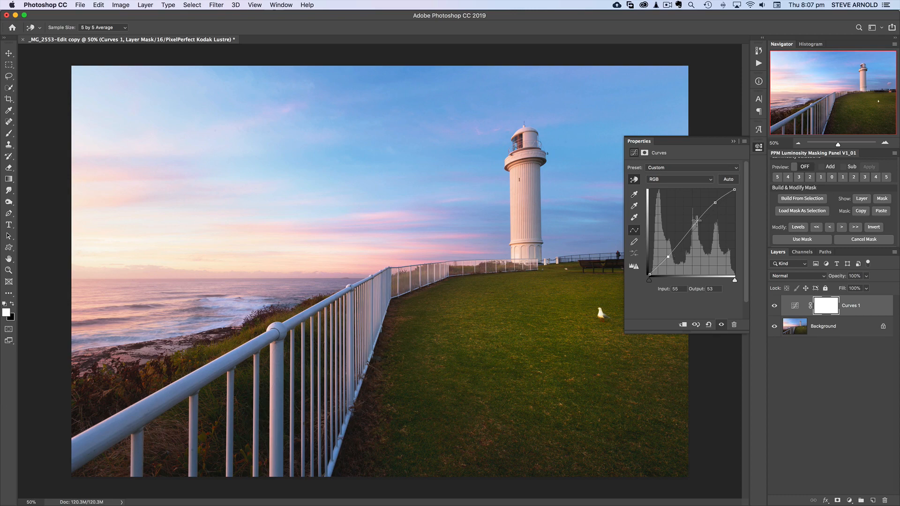
click(709, 324)
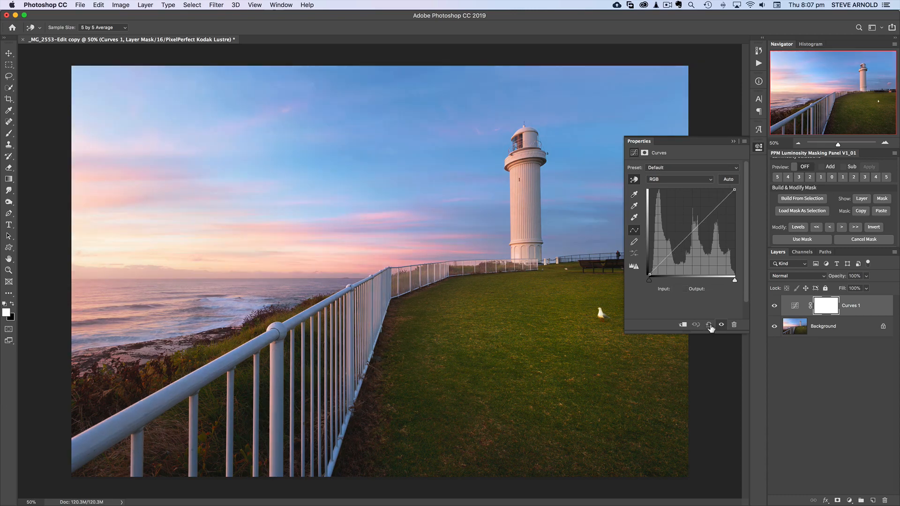
Step: Switch the curve to the Red channel and raise the reds by dragging up in the sky and grass
click(693, 179)
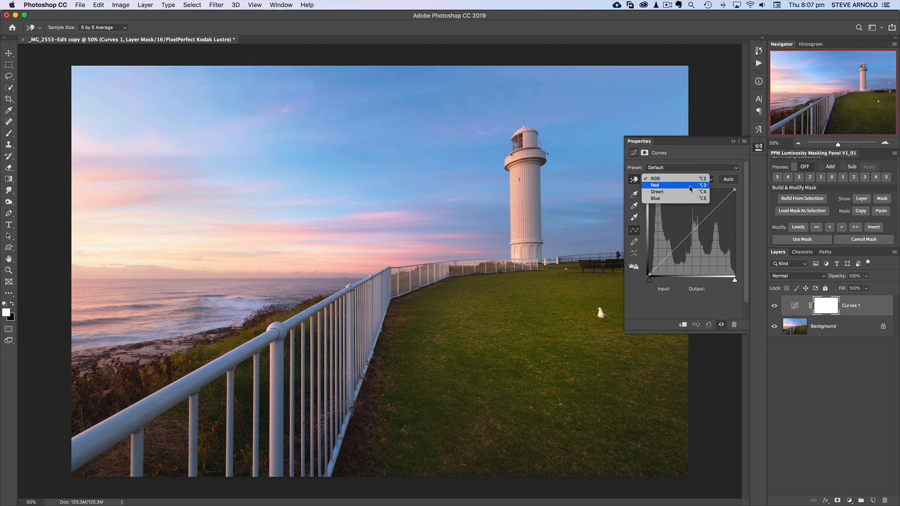
click(690, 189)
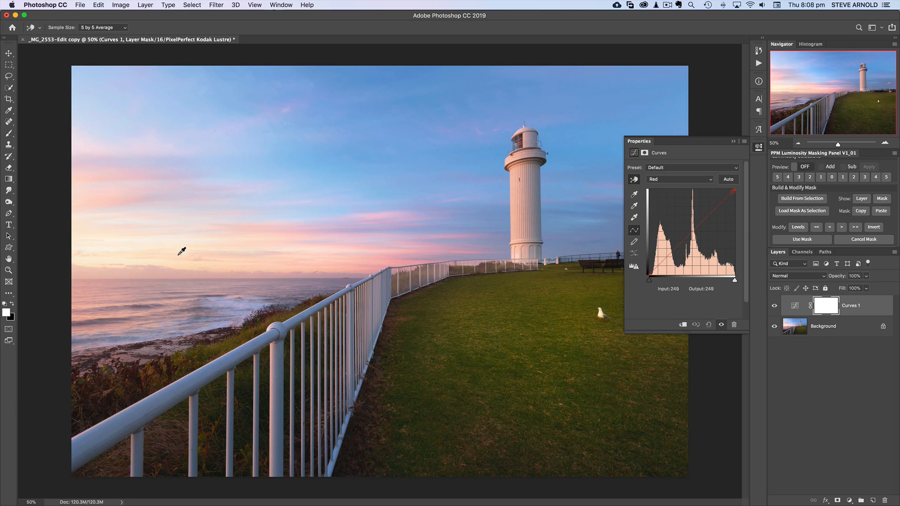
click(252, 232)
drag(254, 232, 254, 229)
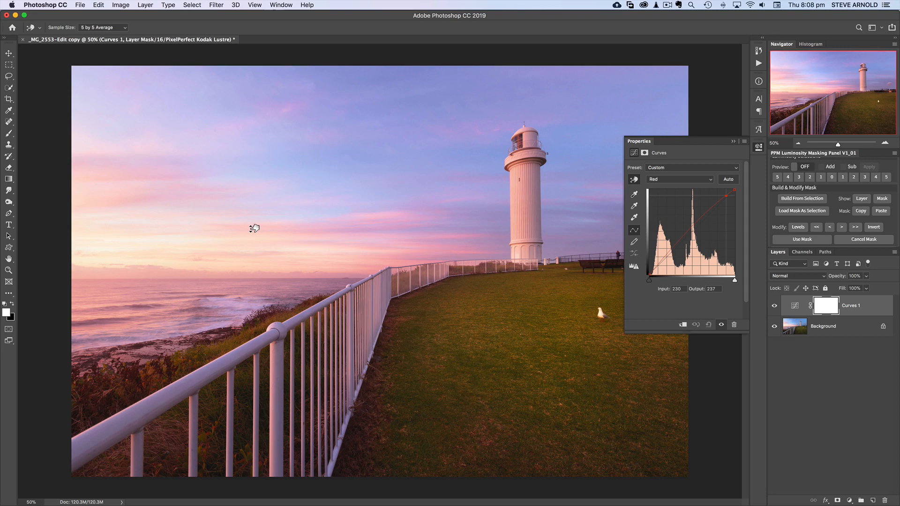
drag(254, 228, 254, 229)
drag(491, 353, 491, 350)
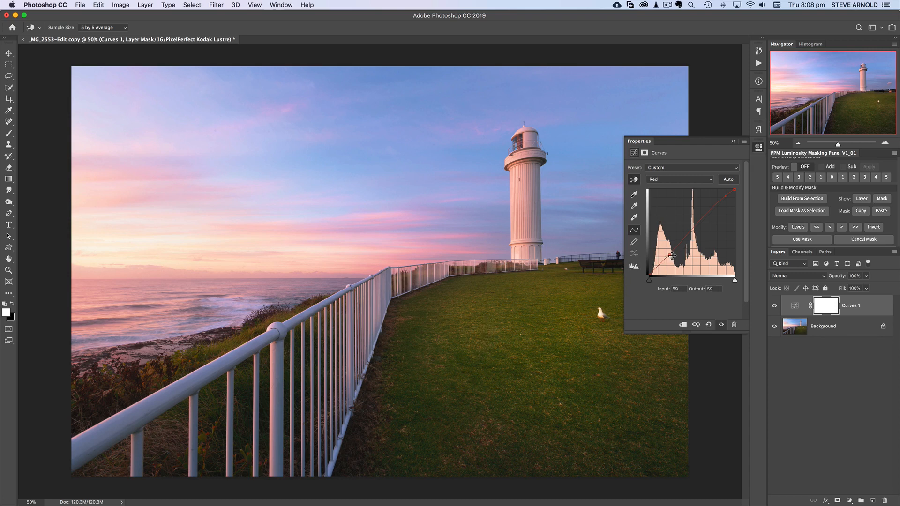
Step: Toggle the Curves layer's visibility repeatedly to compare the image before and after
click(775, 308)
click(775, 308)
click(775, 308)
click(775, 308)
click(775, 308)
click(775, 308)
click(775, 308)
click(775, 308)
click(775, 308)
click(775, 308)
click(774, 308)
click(775, 308)
click(774, 308)
Step: Add anchor points along the lower and middle part of the Red curve
click(726, 195)
click(670, 255)
drag(691, 234, 692, 232)
click(703, 220)
click(686, 237)
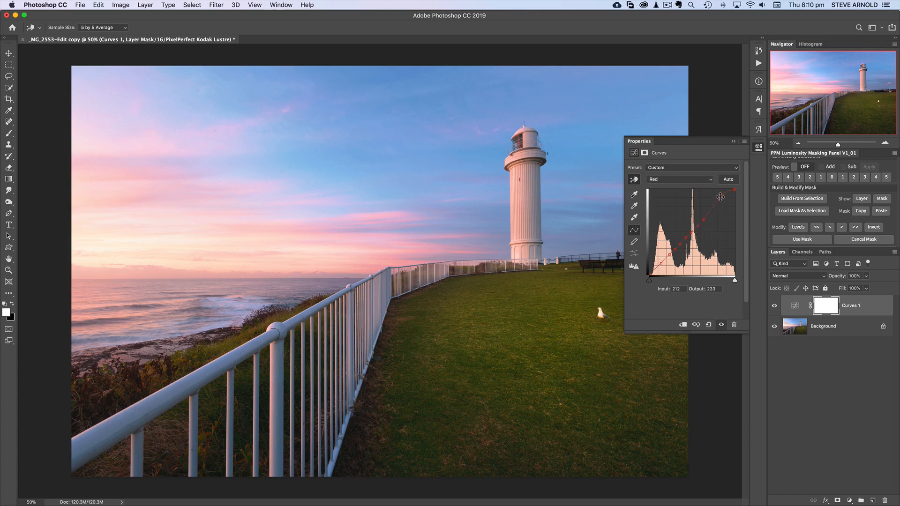
Step: Pull the upper Red curve point to about input 193, output 209
drag(720, 197, 720, 201)
click(720, 199)
drag(723, 200, 719, 198)
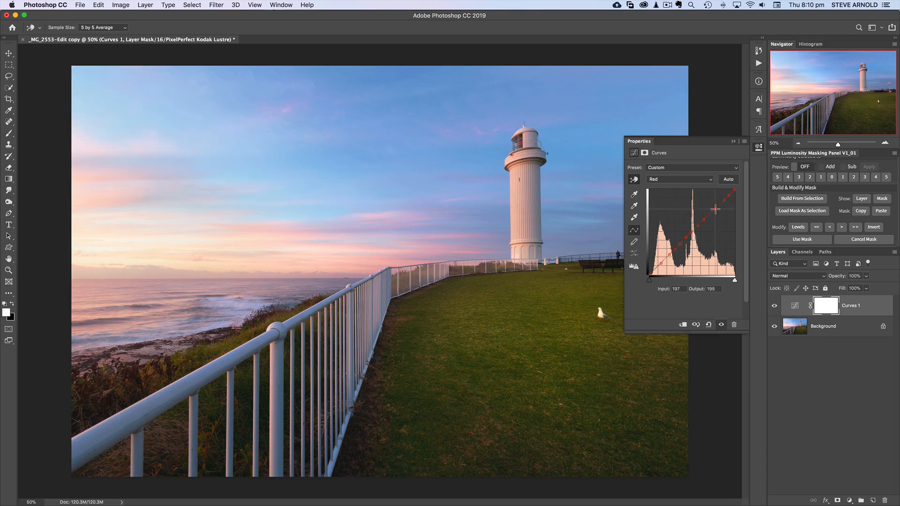
drag(715, 208, 715, 207)
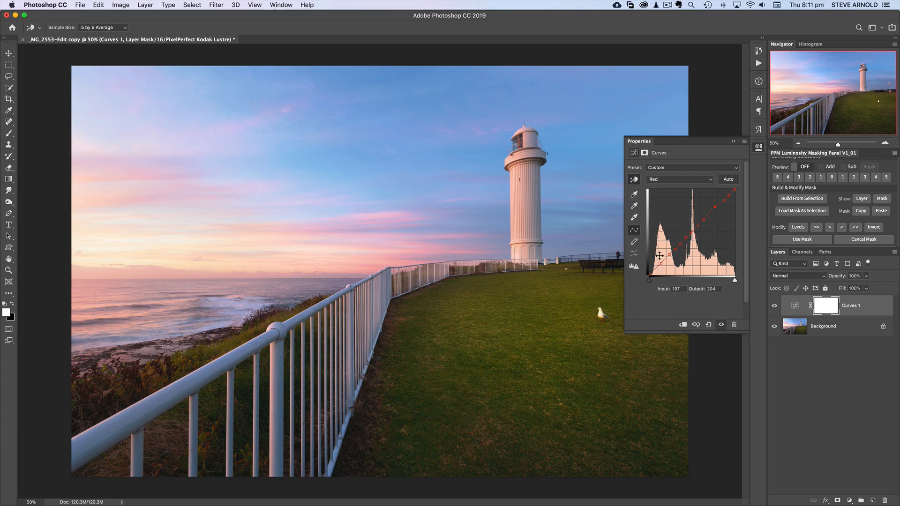
drag(715, 207, 715, 209)
drag(715, 209, 714, 205)
Step: Fine-tune the upper Red curve point down to about input 181, output 199
click(662, 181)
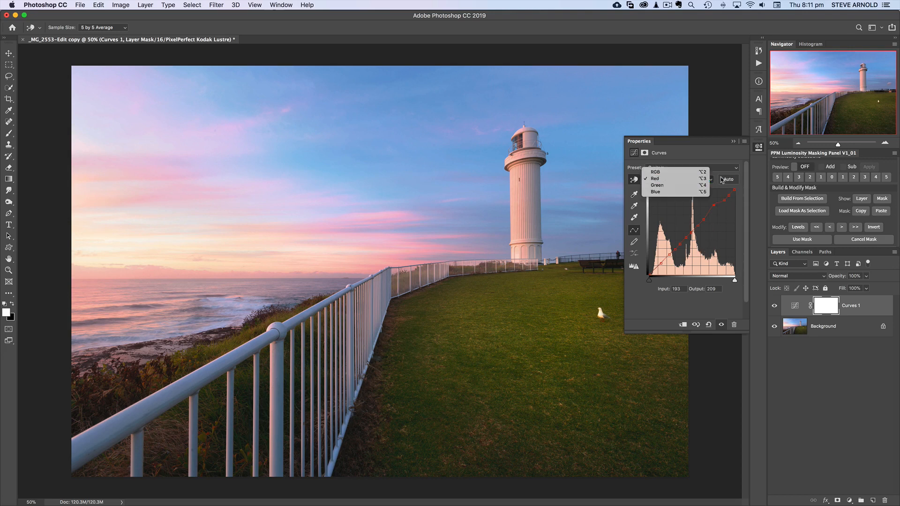
click(741, 211)
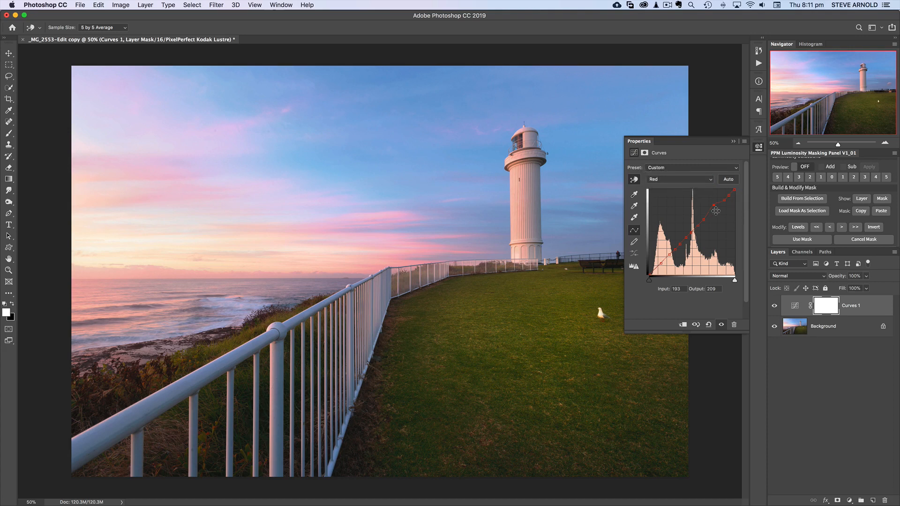
drag(714, 205, 714, 206)
drag(714, 205, 713, 207)
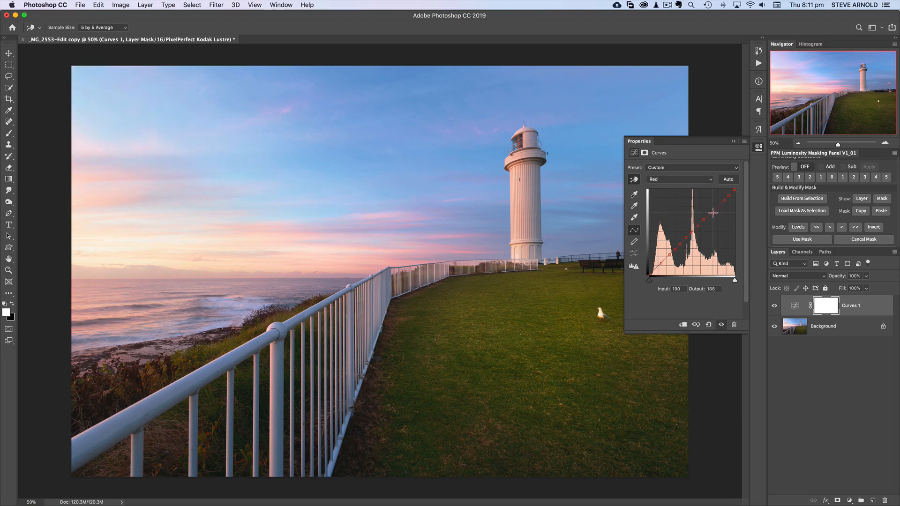
drag(712, 207, 713, 215)
drag(713, 212, 714, 205)
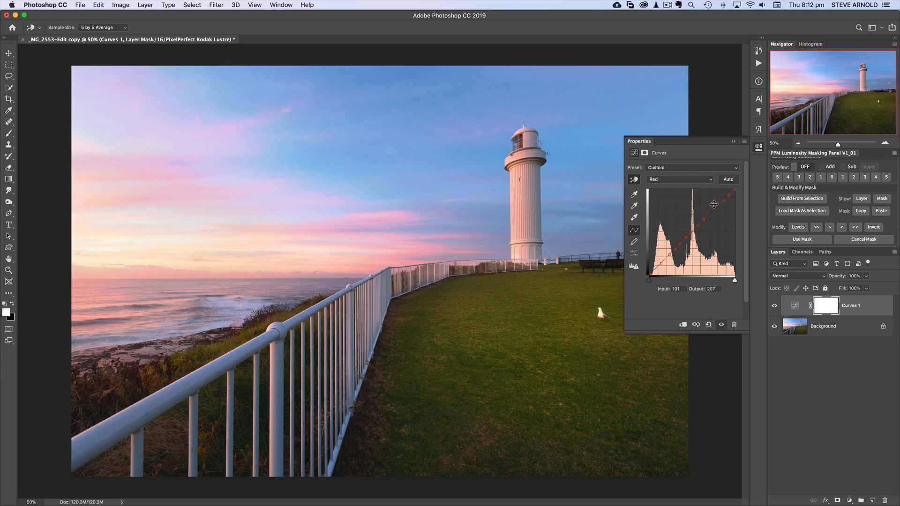
scroll(823, 211, up, 2)
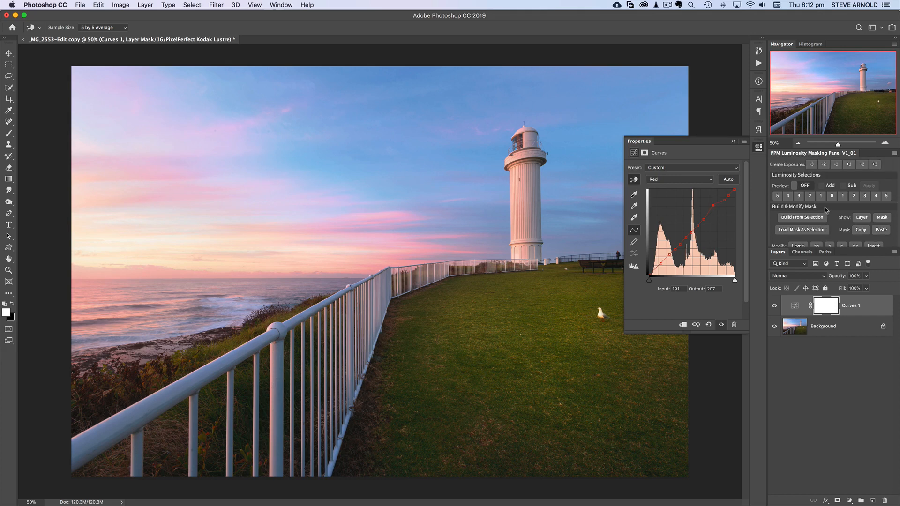
drag(714, 206, 714, 209)
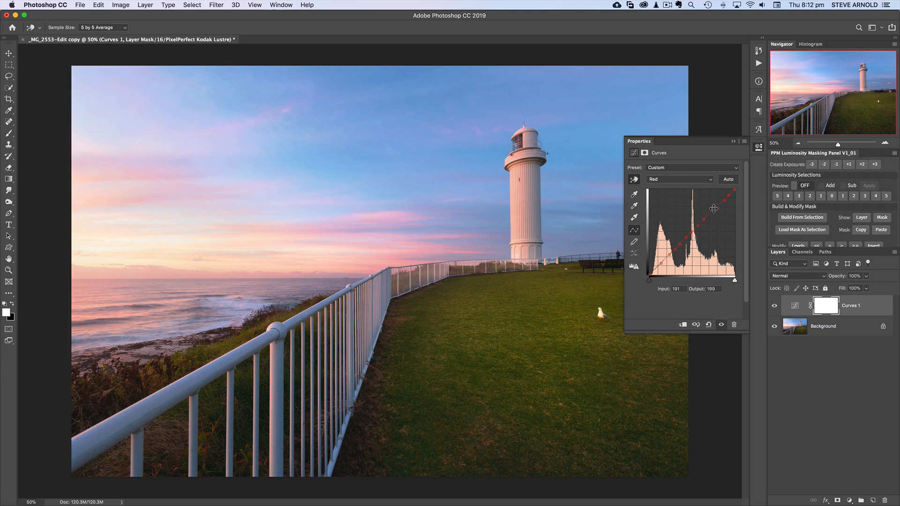